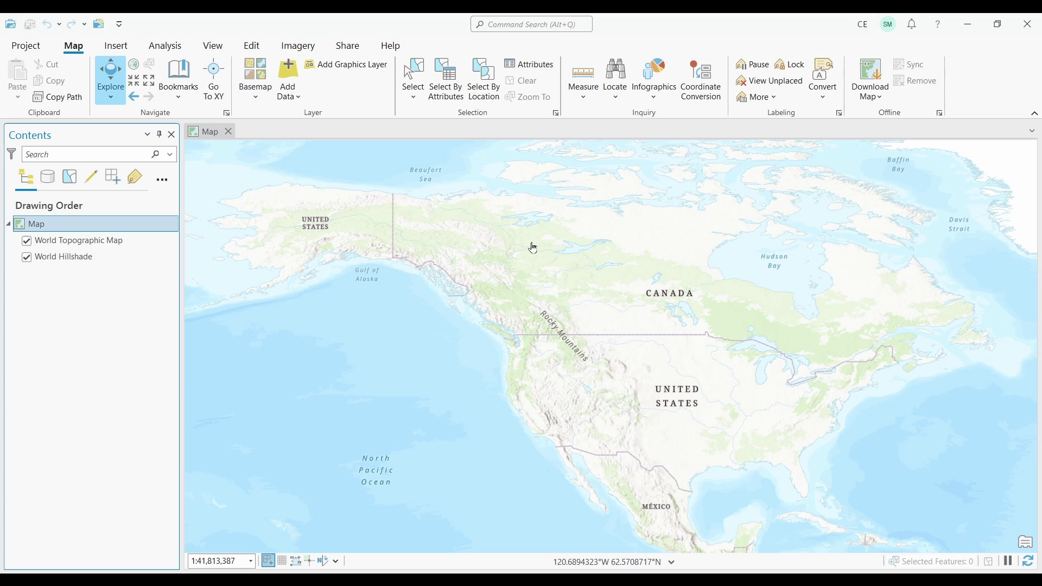
Add Airports.csv from the Favorites Airports folder to the map as a standalone table, then close Catalog
click(215, 48)
click(198, 65)
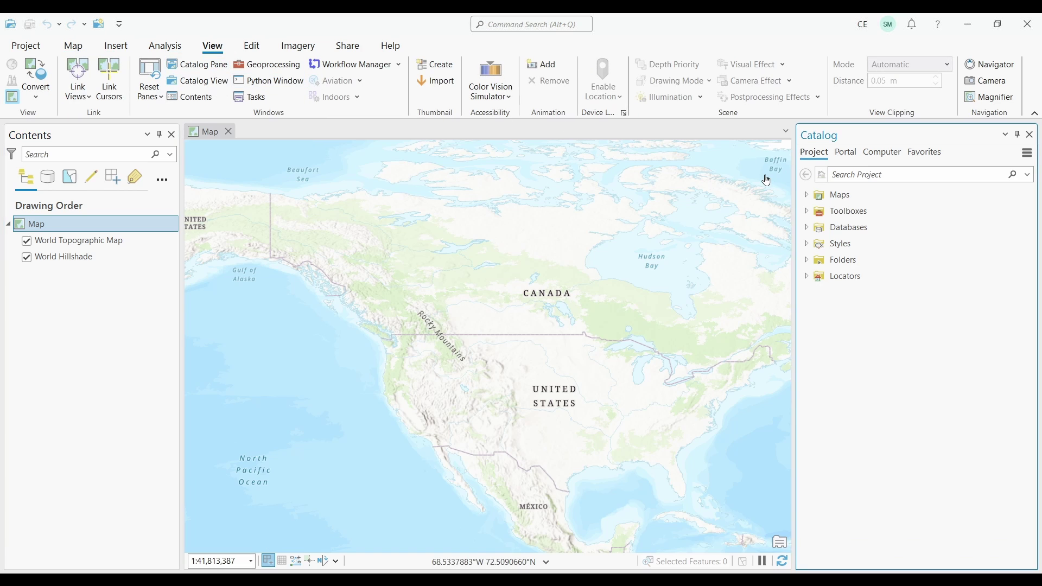
click(925, 152)
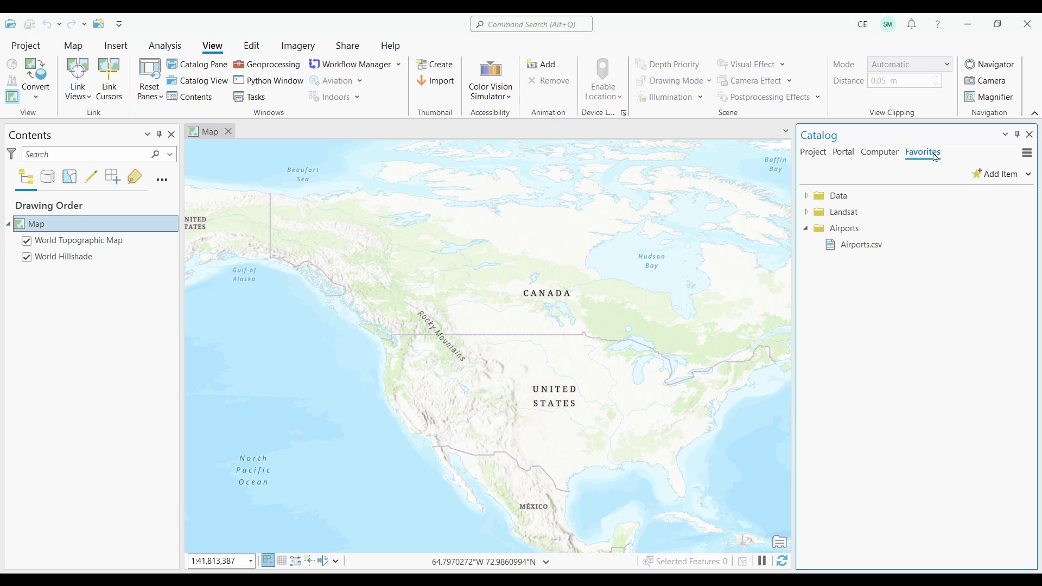
drag(863, 245, 576, 292)
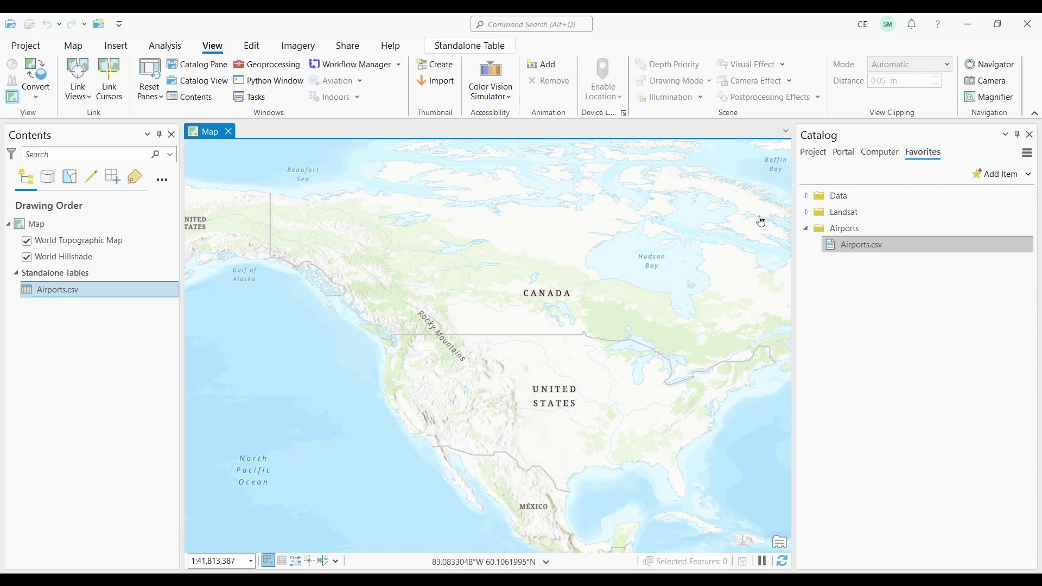
click(1031, 135)
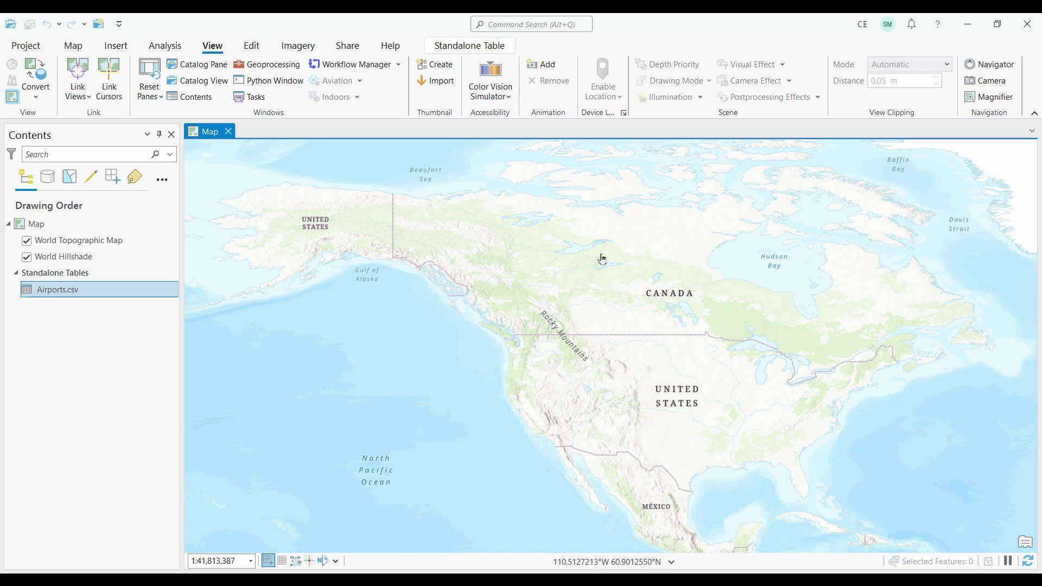
drag(600, 255, 567, 247)
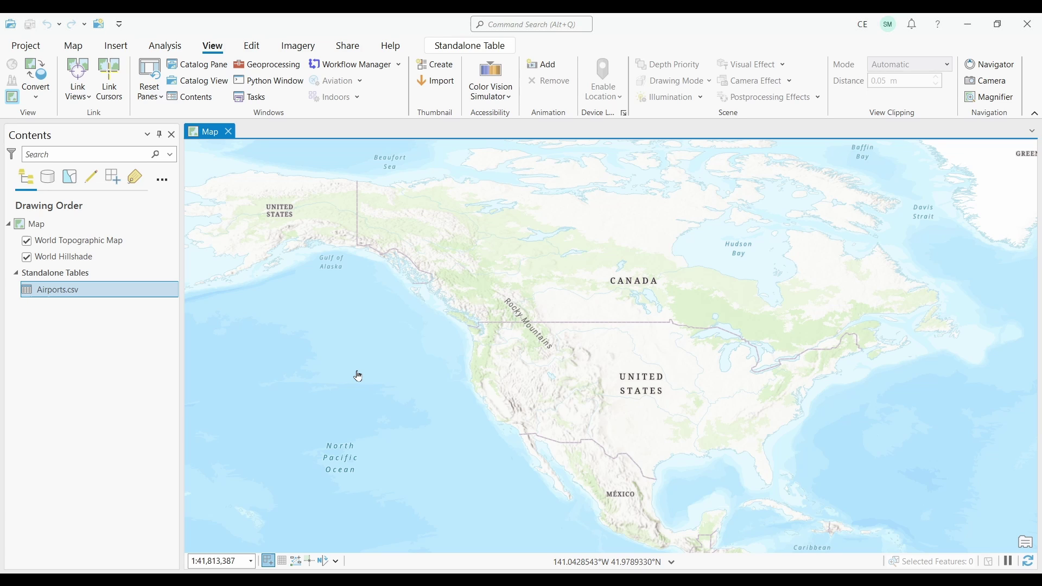
Open the Airports.csv table and scroll through its 188 rows of Name, Latitude and Longitude
right_click(59, 292)
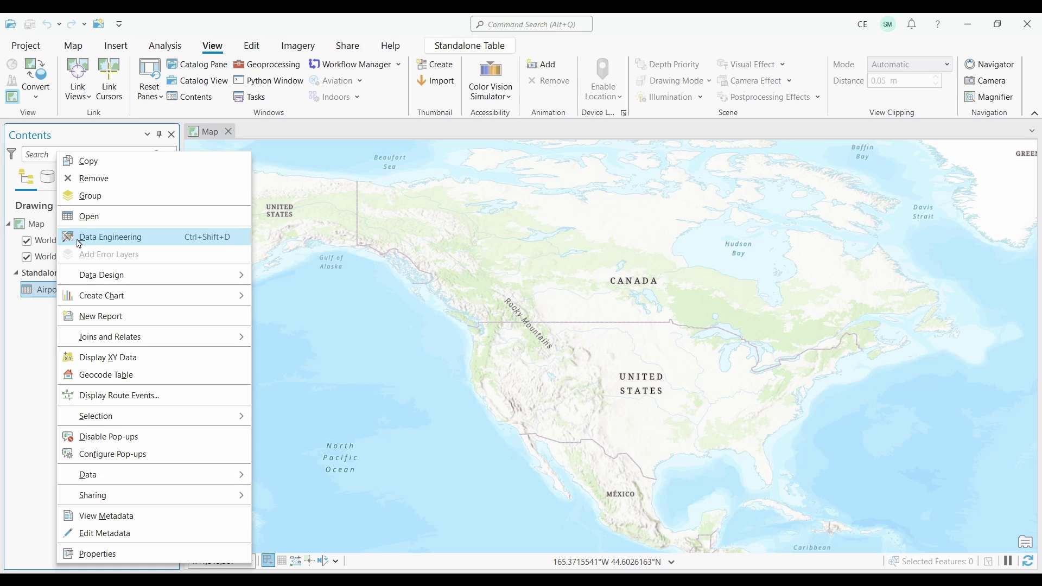
click(92, 217)
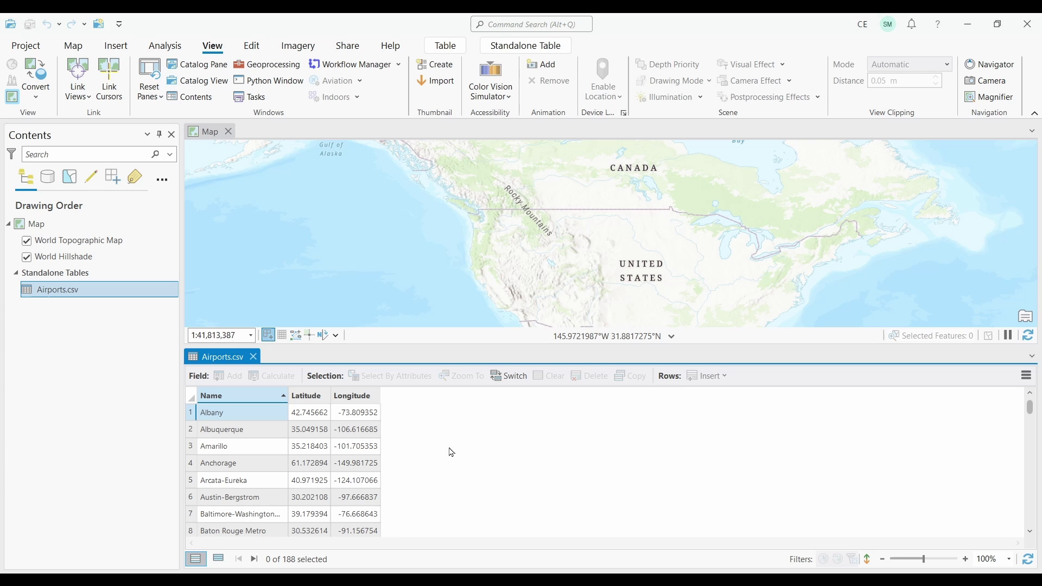
scroll(355, 456, down, 2)
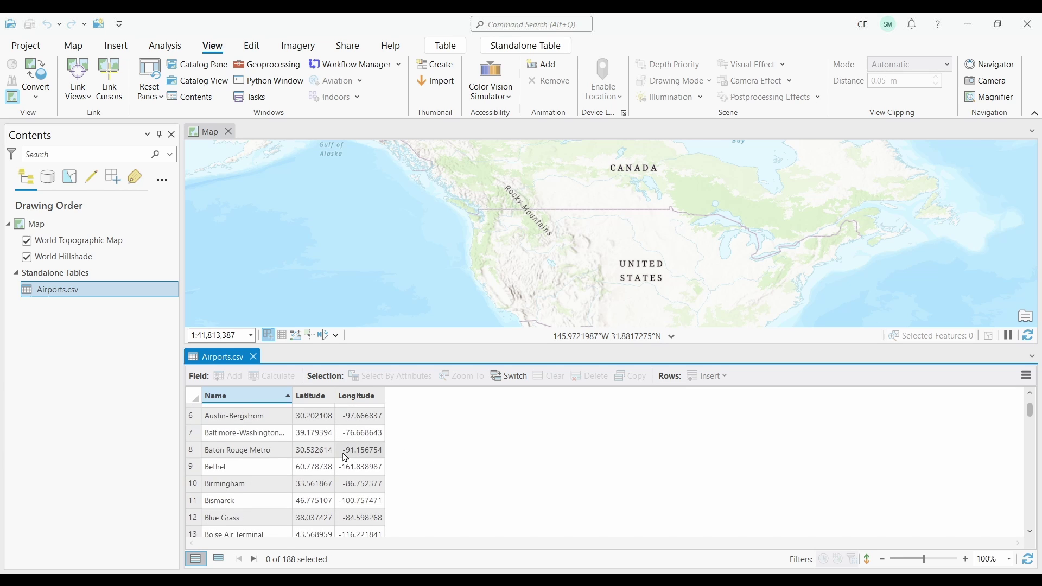
scroll(346, 458, down, 5)
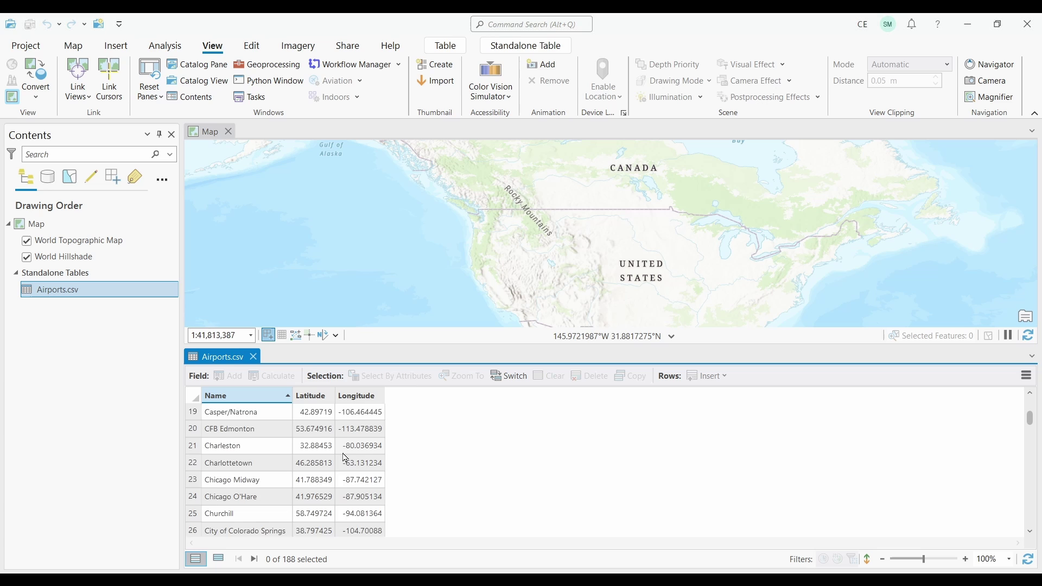
scroll(345, 458, down, 4)
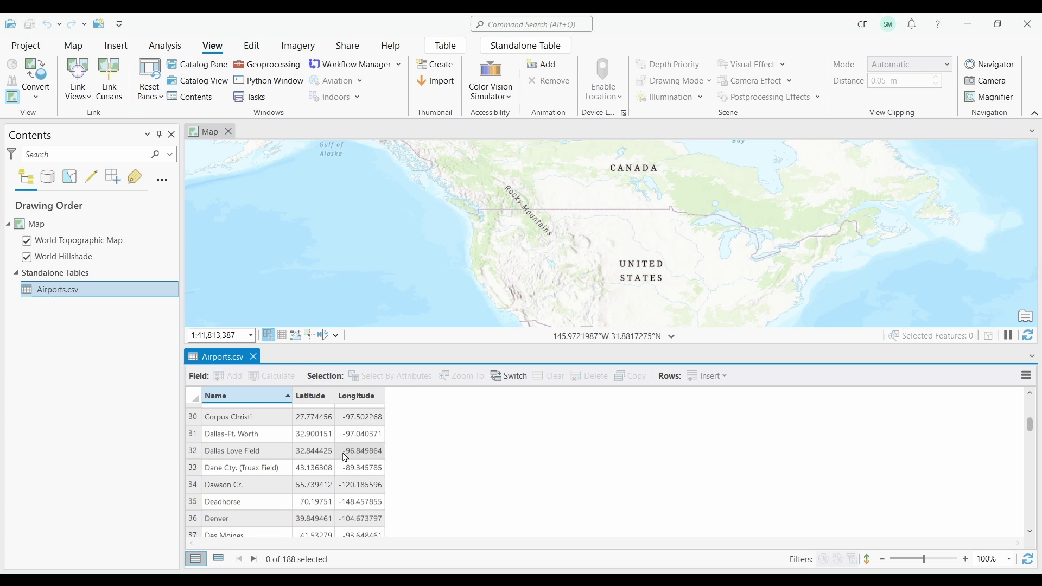
scroll(346, 458, down, 2)
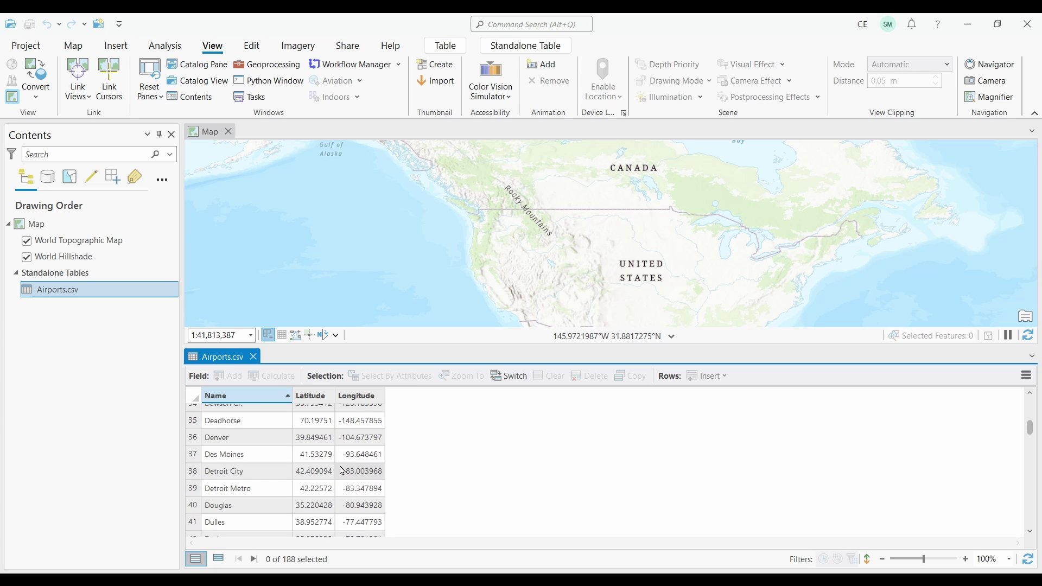
scroll(343, 471, up, 8)
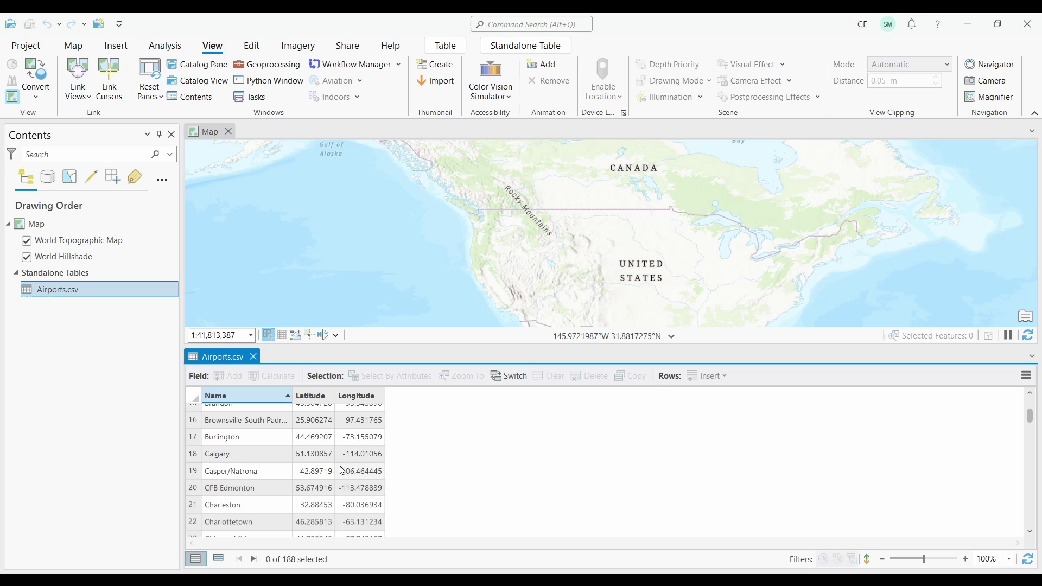
scroll(343, 471, up, 4)
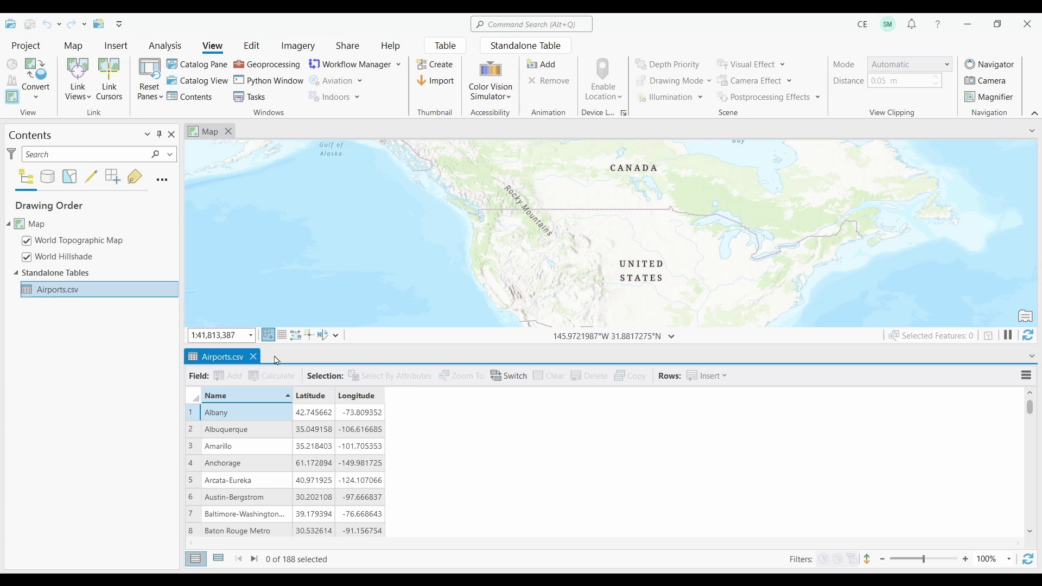
Close the Airports.csv table view and start Display XY Data on Airports.csv
click(254, 358)
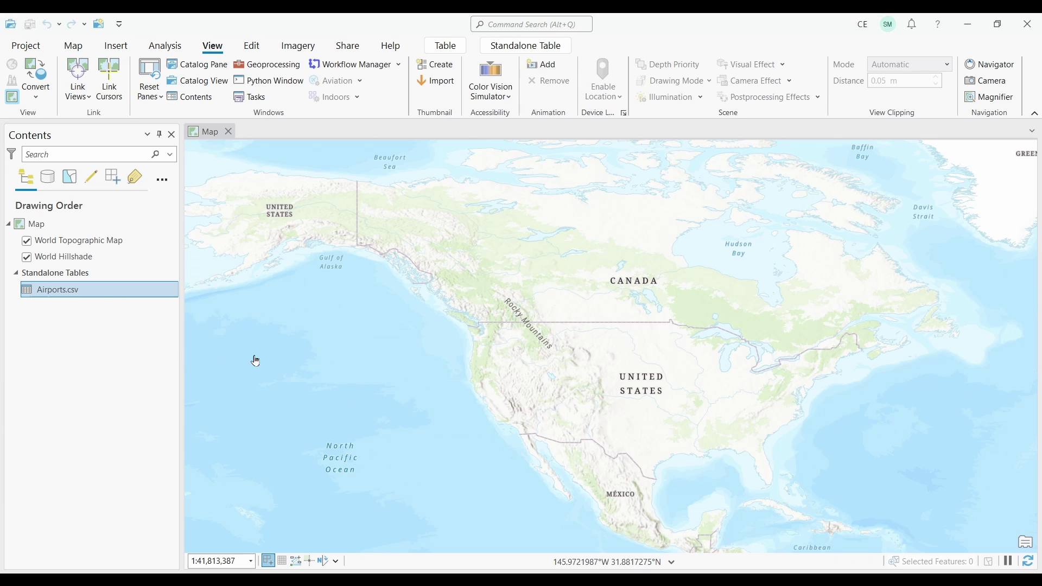
right_click(65, 296)
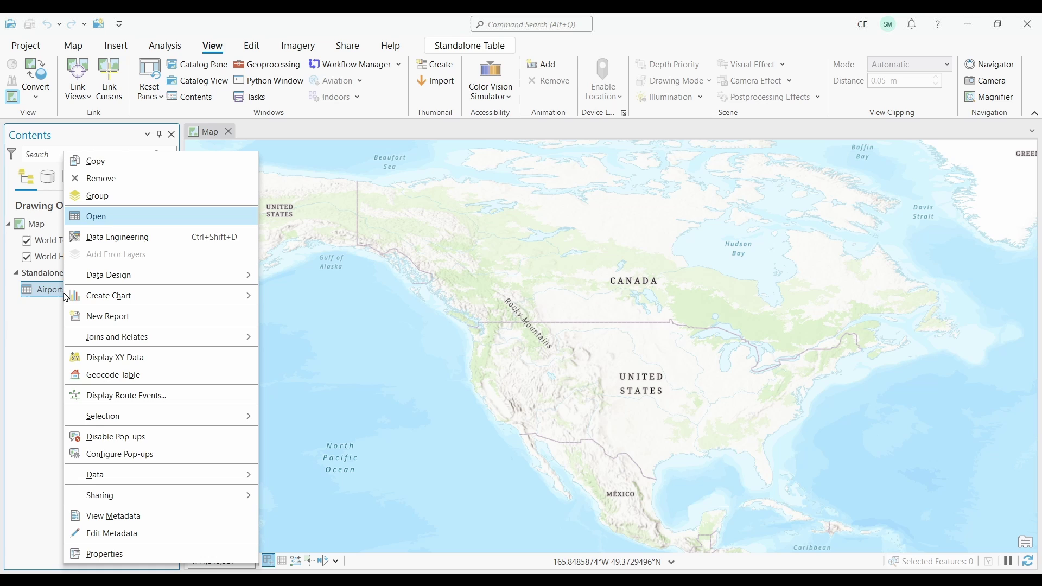
click(123, 358)
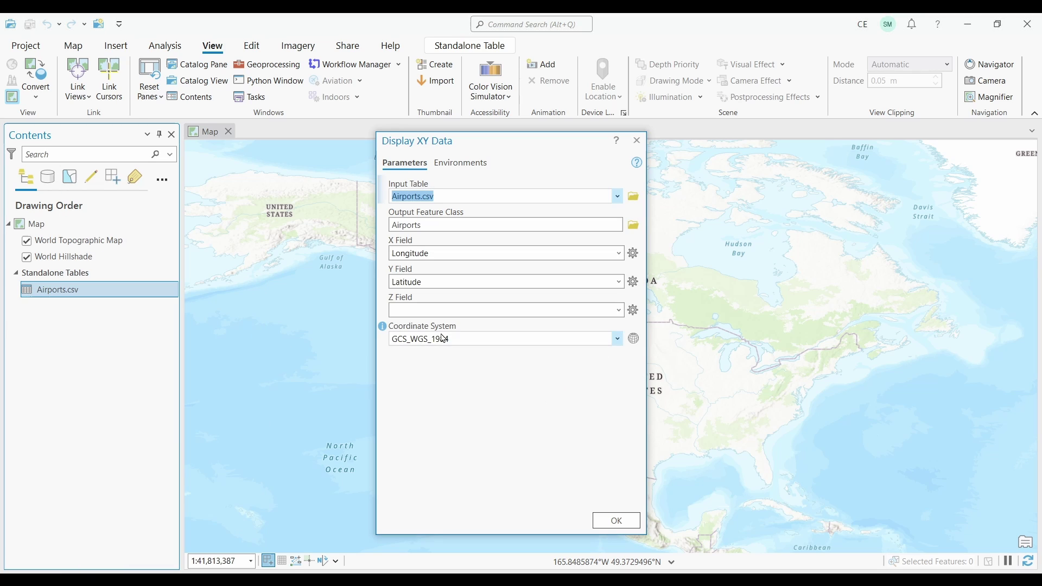
Change the output from the Data.gdb feature class to the shapefile C:\Data\Airports.shp
click(502, 225)
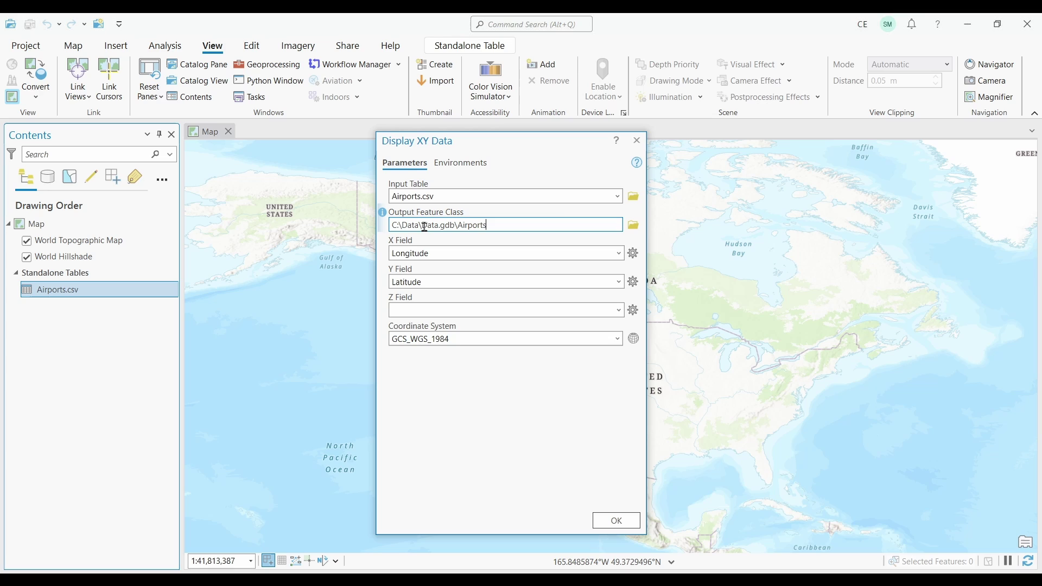
drag(424, 226, 461, 226)
key(Delete)
text(.shp)
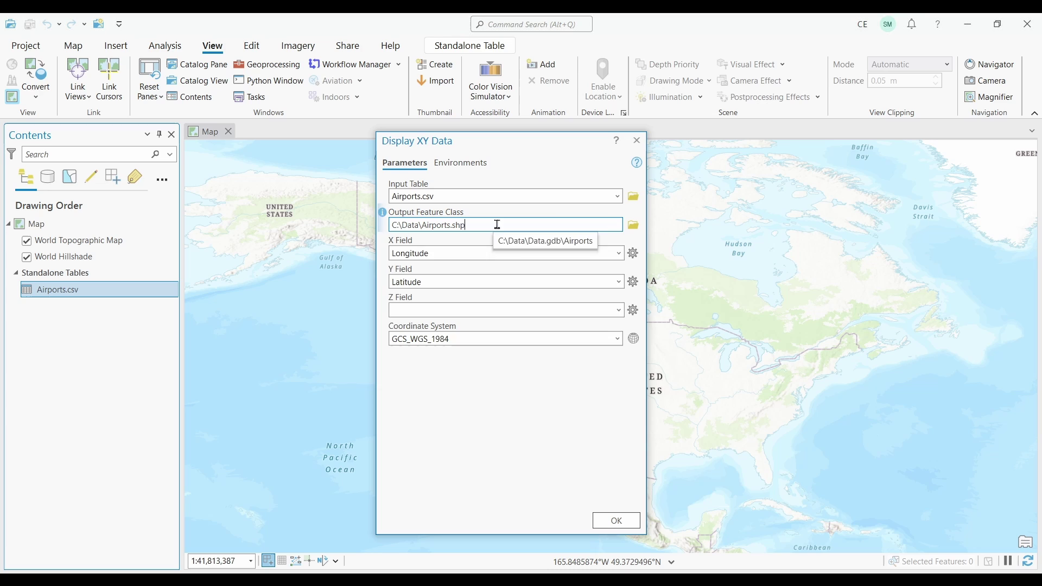
click(540, 412)
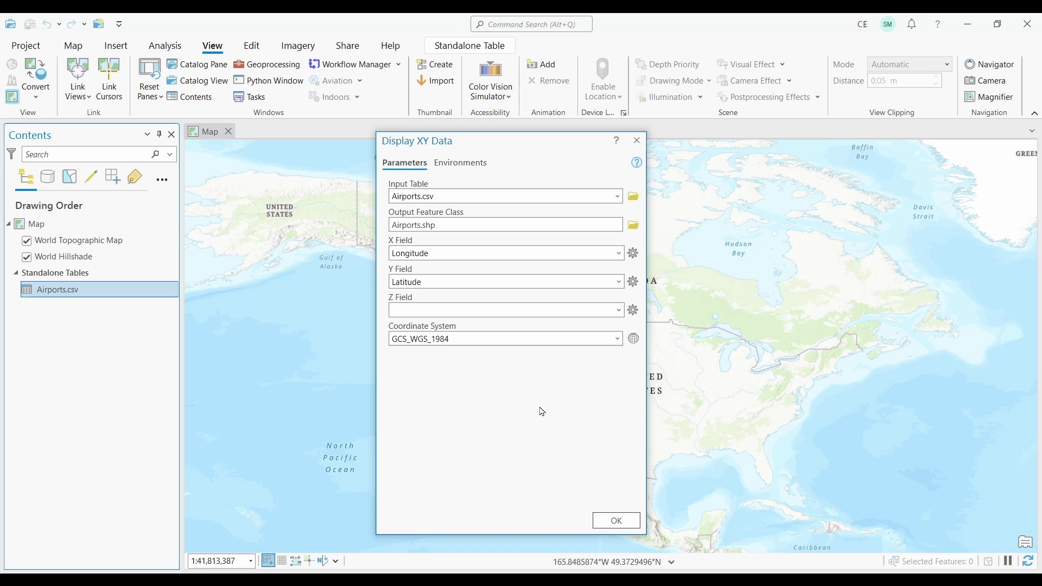
Verify X Field Longitude, Y Field Latitude and coordinate system GCS_WGS_1984
click(468, 252)
click(444, 281)
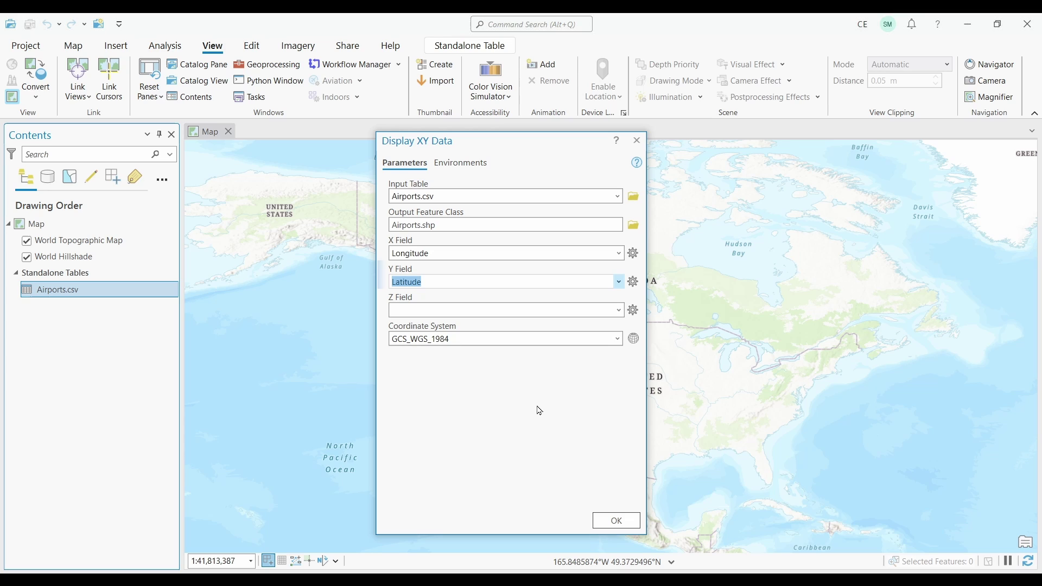
click(473, 342)
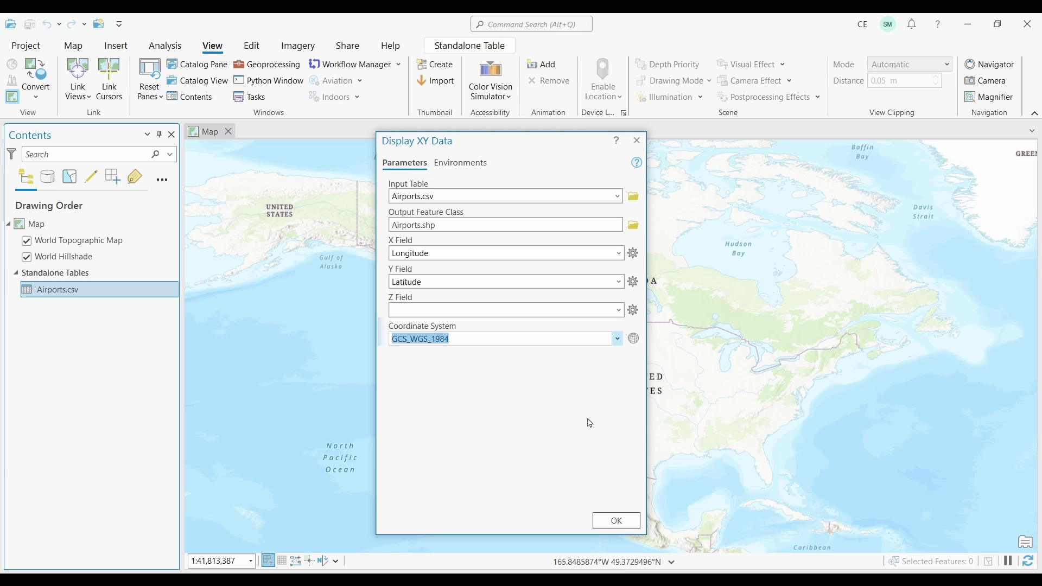
Run Display XY Data to create the Airports.shp point layer
click(613, 520)
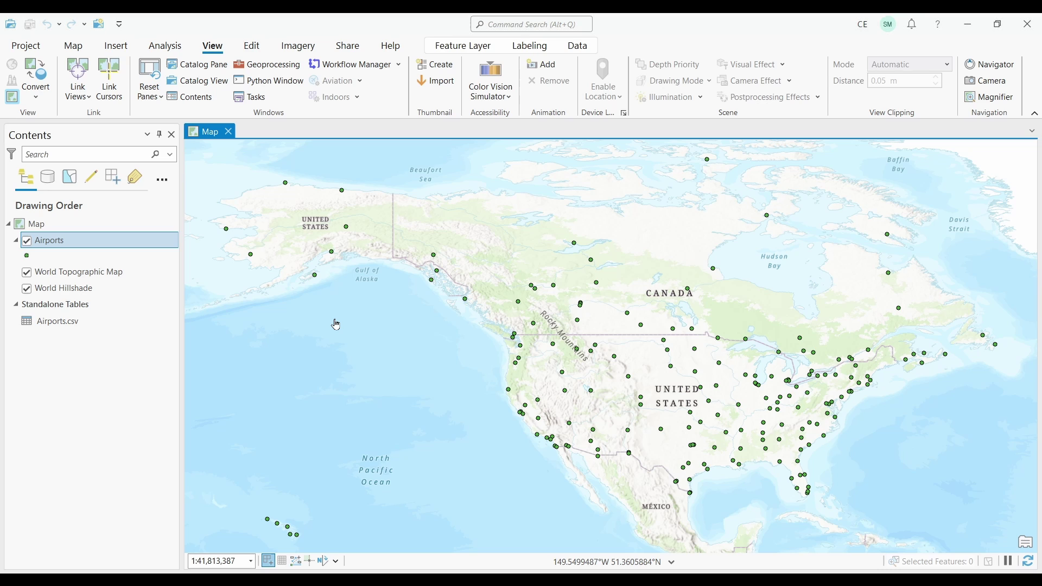
Open the Airports layer's attribute table and scroll through its 188 point records
right_click(60, 241)
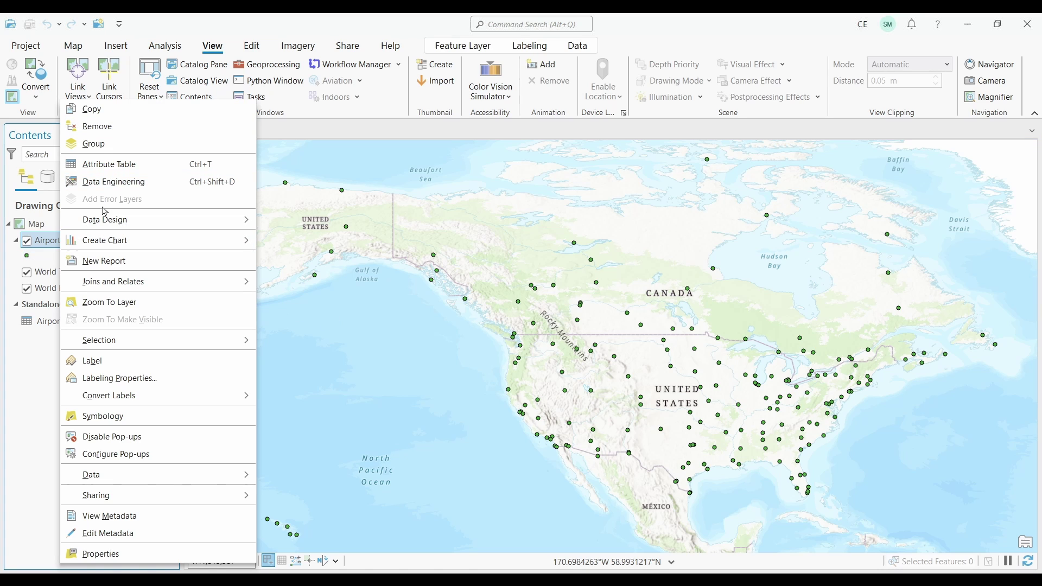
click(112, 166)
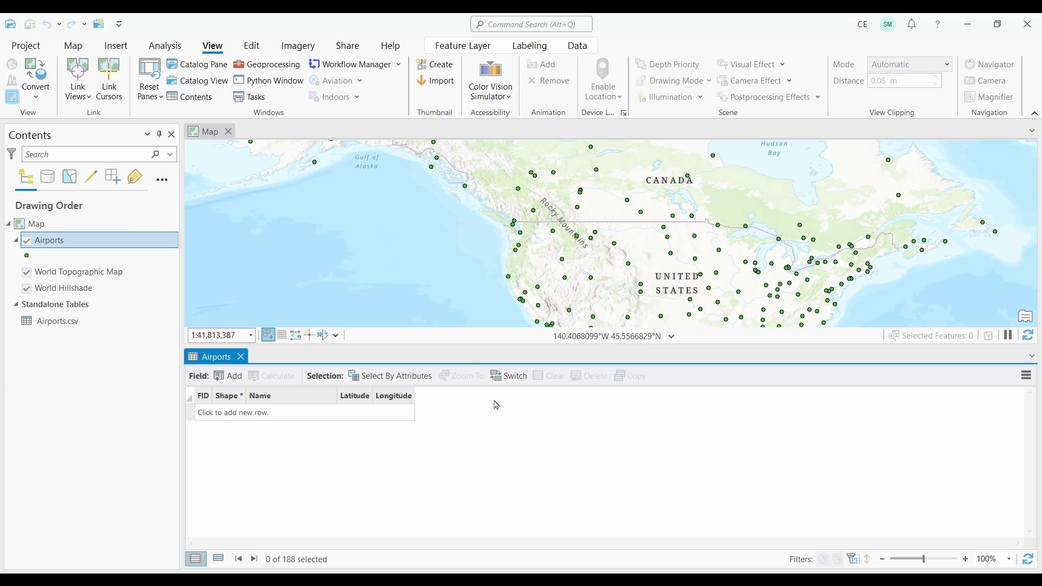
scroll(347, 442, down, 3)
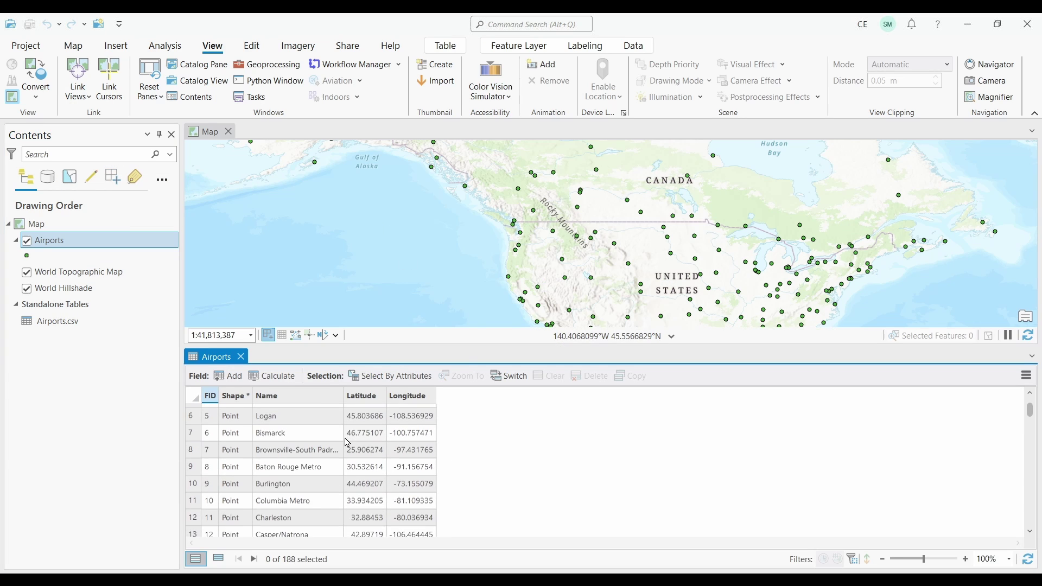
scroll(348, 443, down, 6)
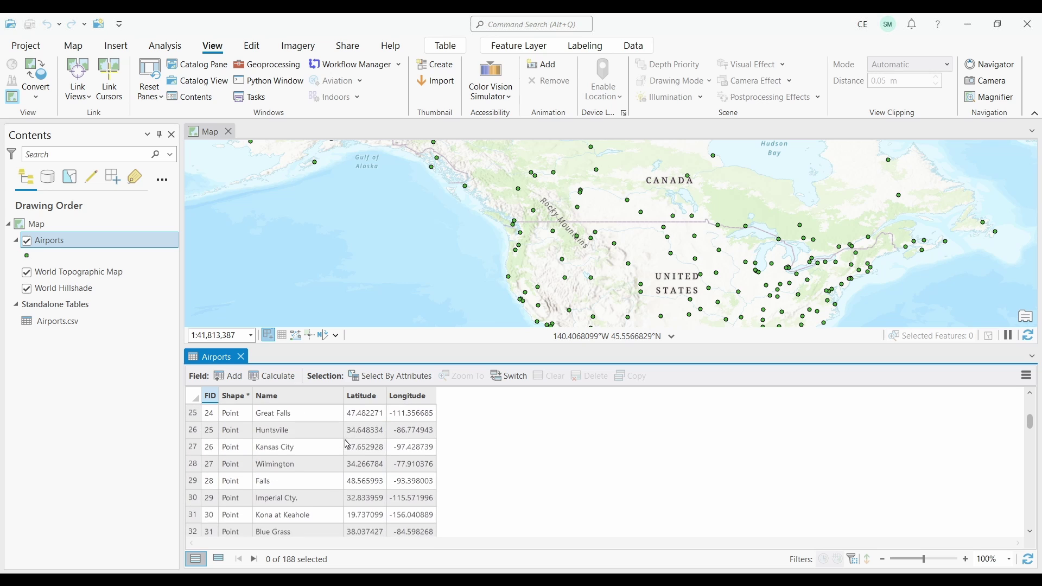
scroll(347, 444, down, 7)
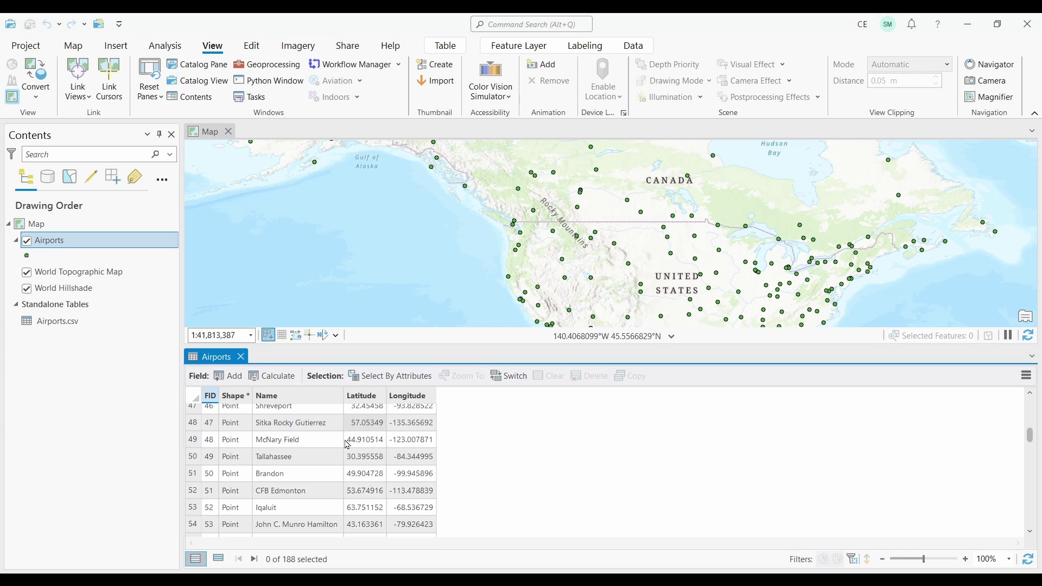
scroll(347, 444, down, 4)
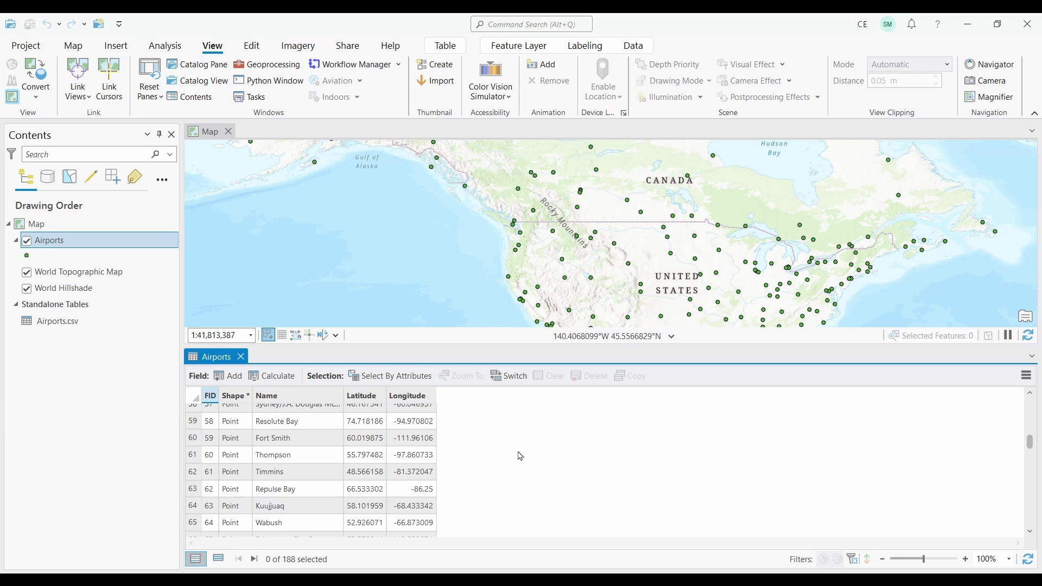
Close the Airports attribute table to show the full map of airport points
click(241, 357)
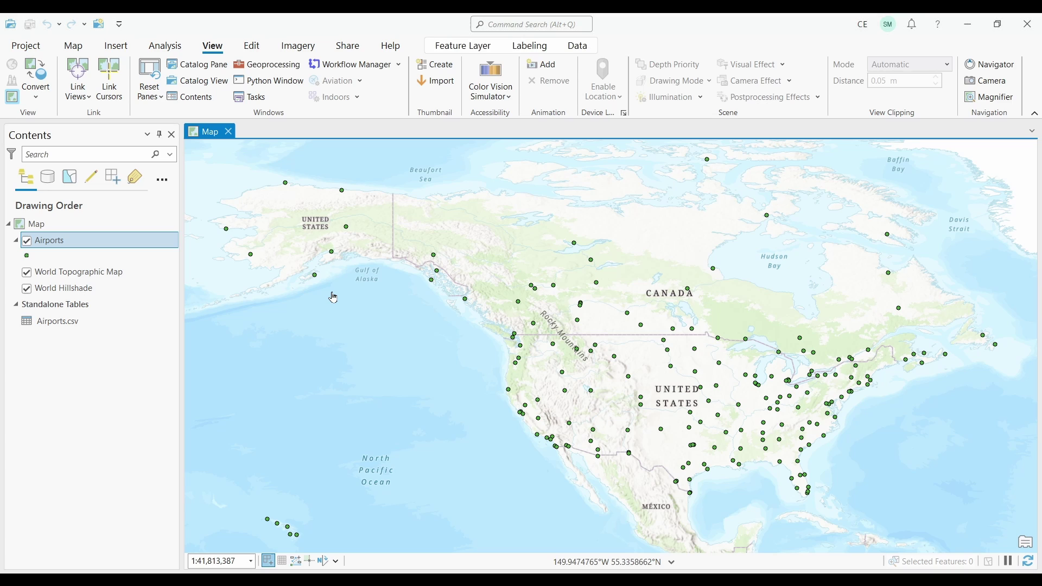